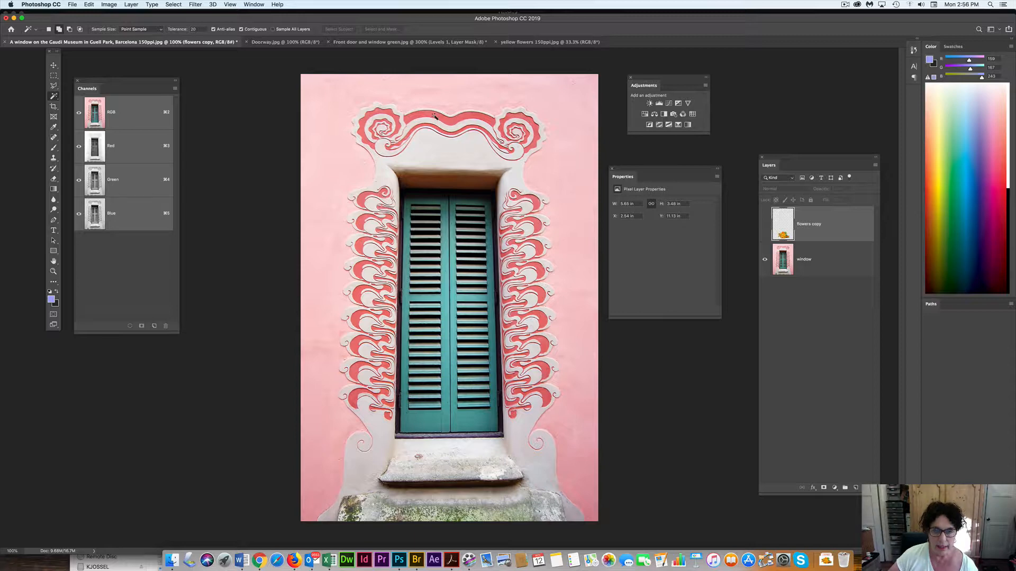
# - Select the red ornament areas around the window on the window layer with Similar, and show the flowers copy layer
pyautogui.click(824, 260)
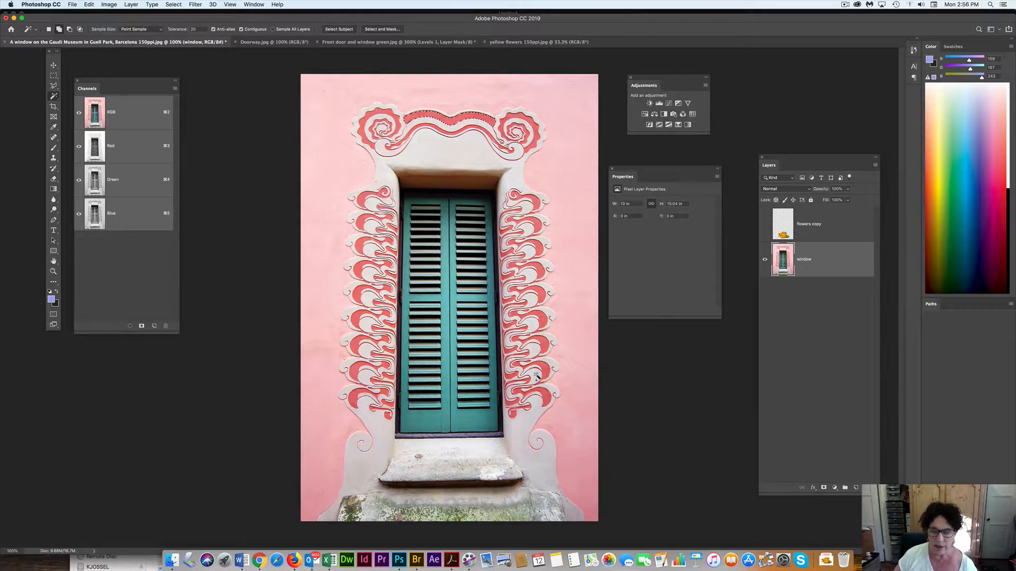
pyautogui.click(764, 225)
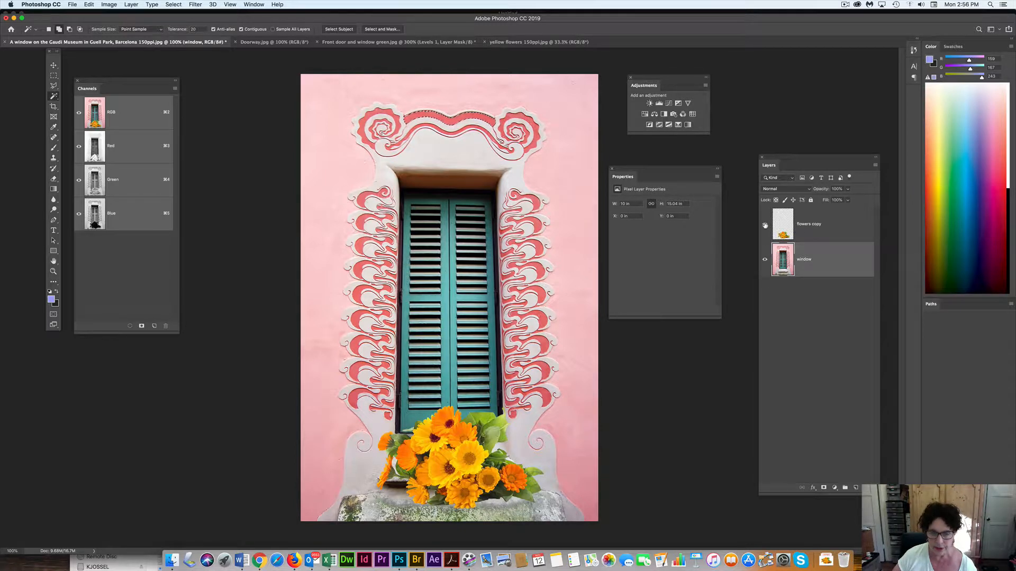
pyautogui.click(765, 225)
pyautogui.click(765, 225)
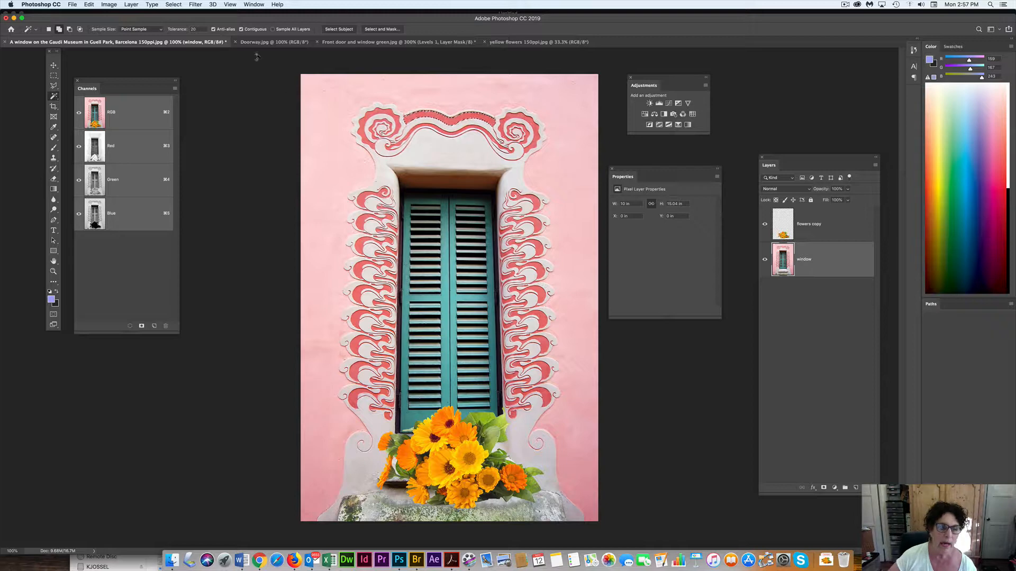
pyautogui.click(173, 4)
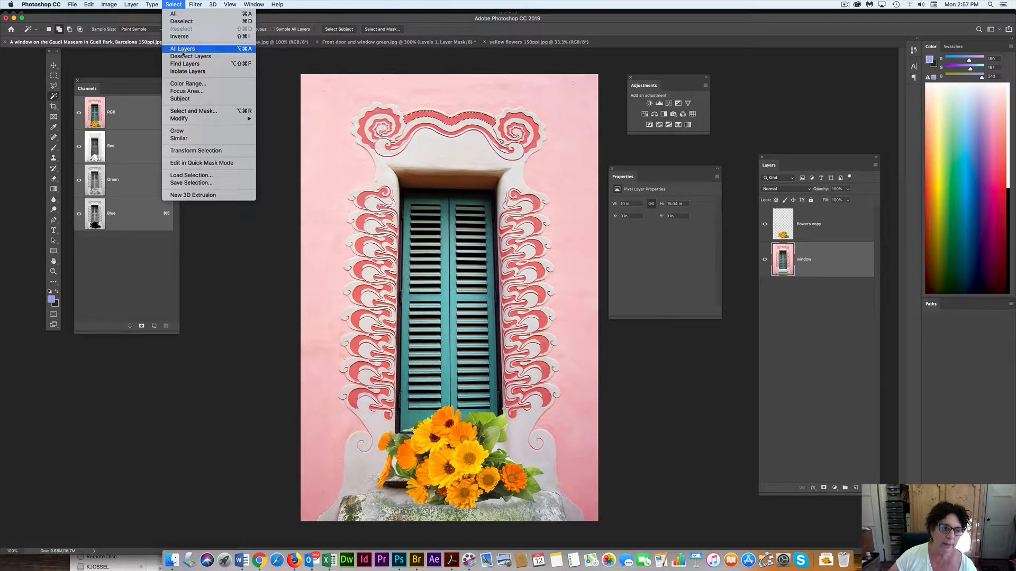
pyautogui.click(180, 132)
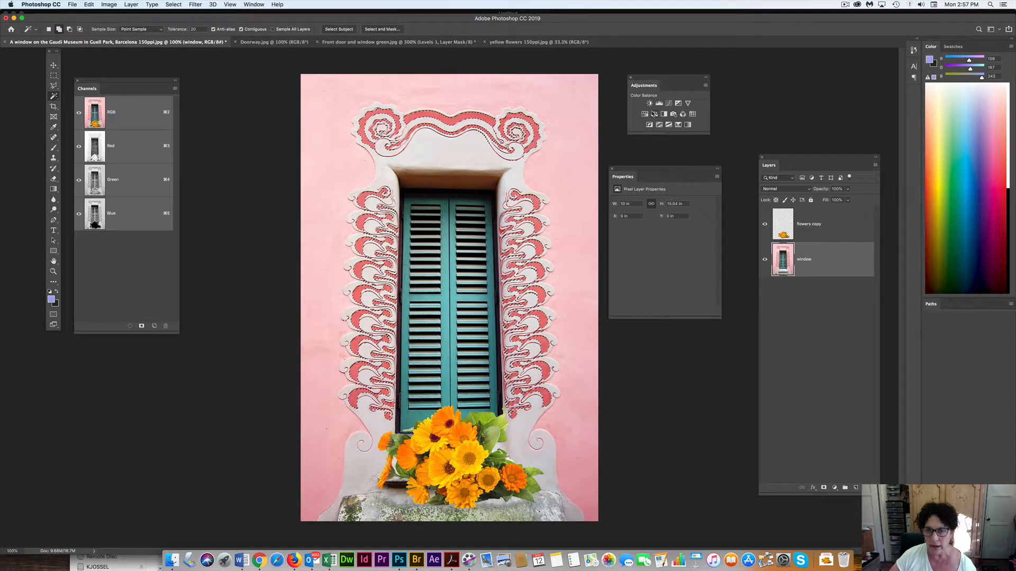
# - Add a Color Balance adjustment to the selected ornament with Midtones at about +58 towards Red and -78 towards Yellow
pyautogui.click(654, 114)
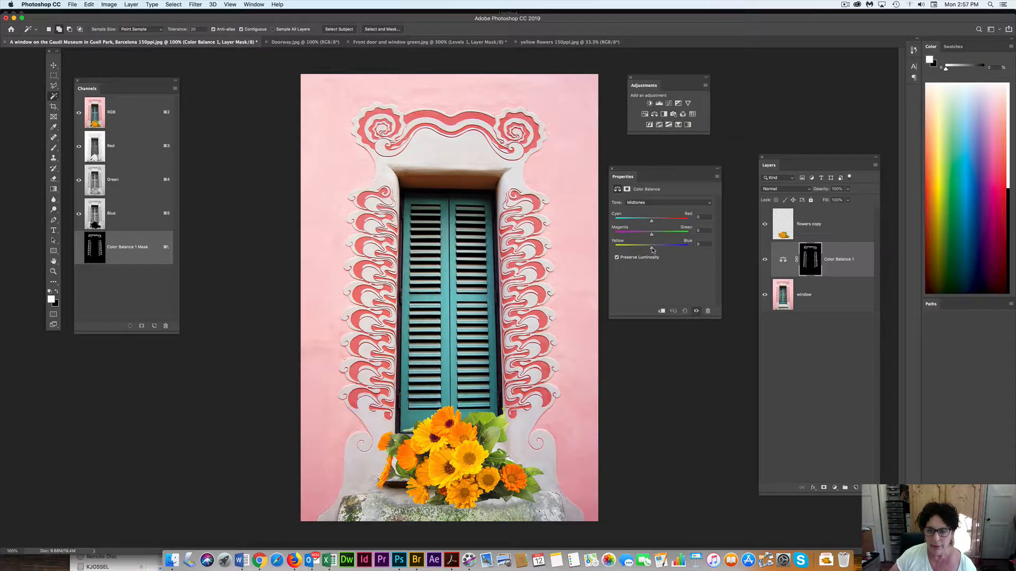
pyautogui.moveTo(652, 250); pyautogui.dragTo(673, 222)
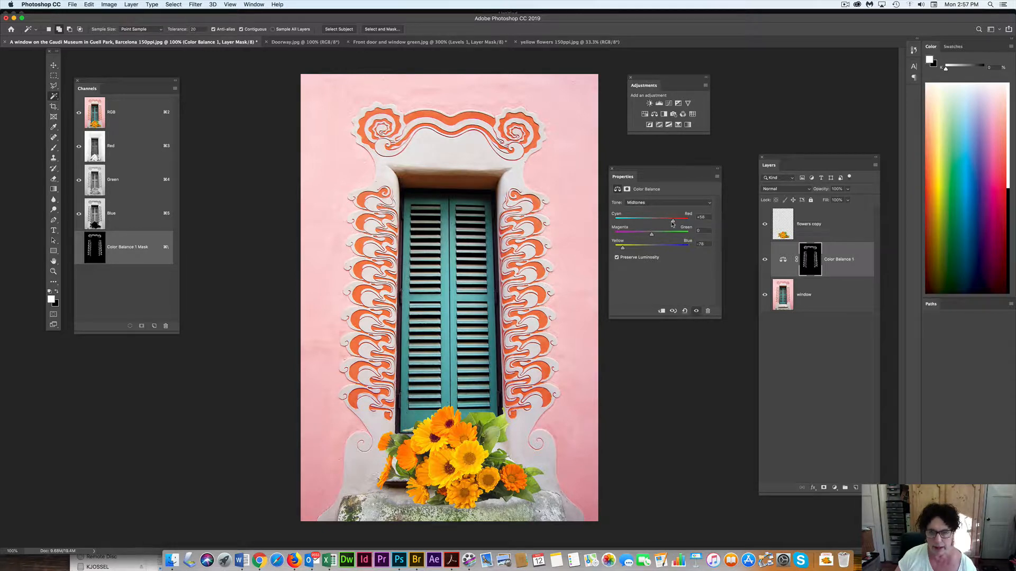
# - Add a Selective Color adjustment directly above the flowers copy layer and target its Yellows
pyautogui.click(815, 222)
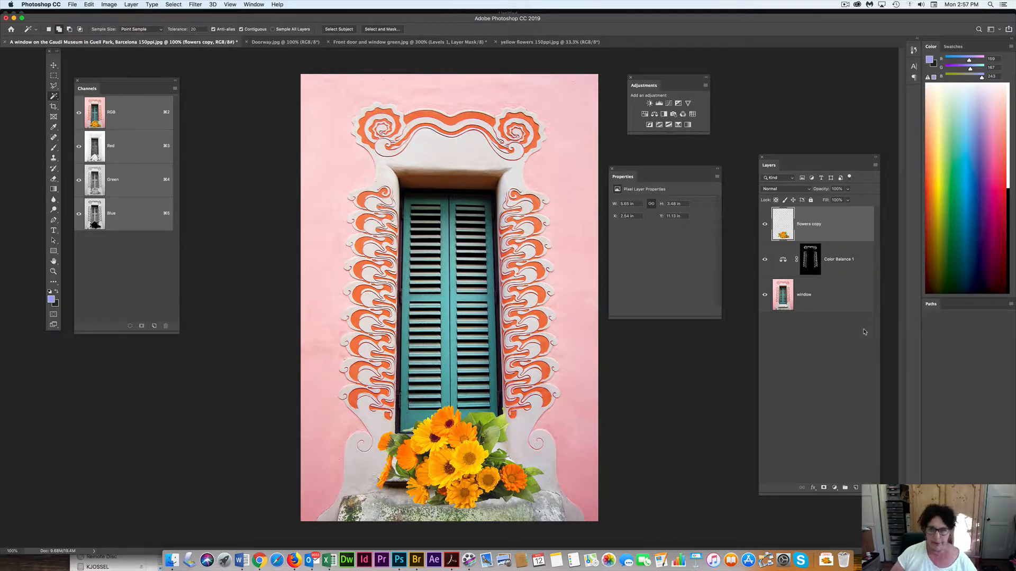
pyautogui.click(678, 125)
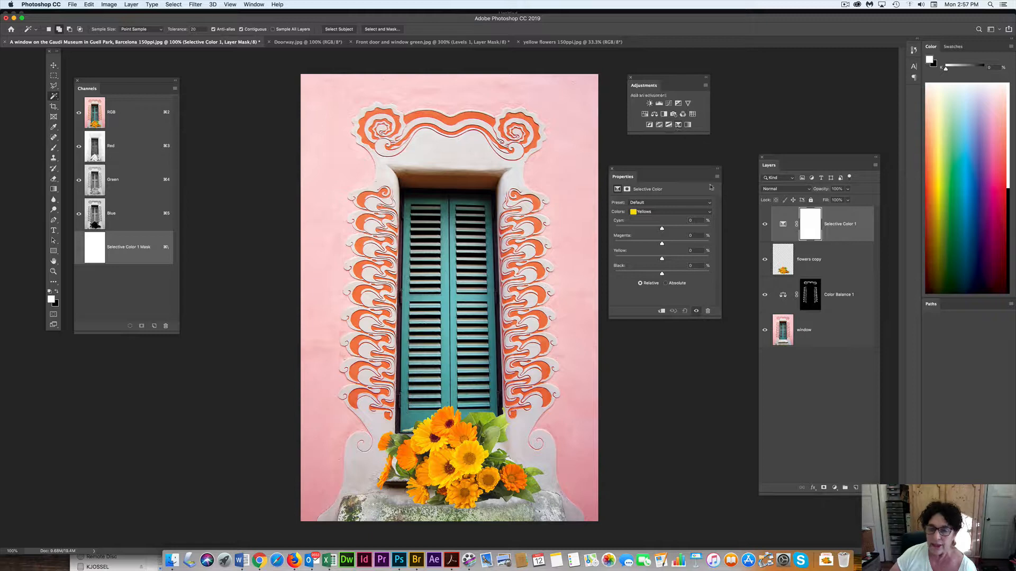
pyautogui.click(658, 212)
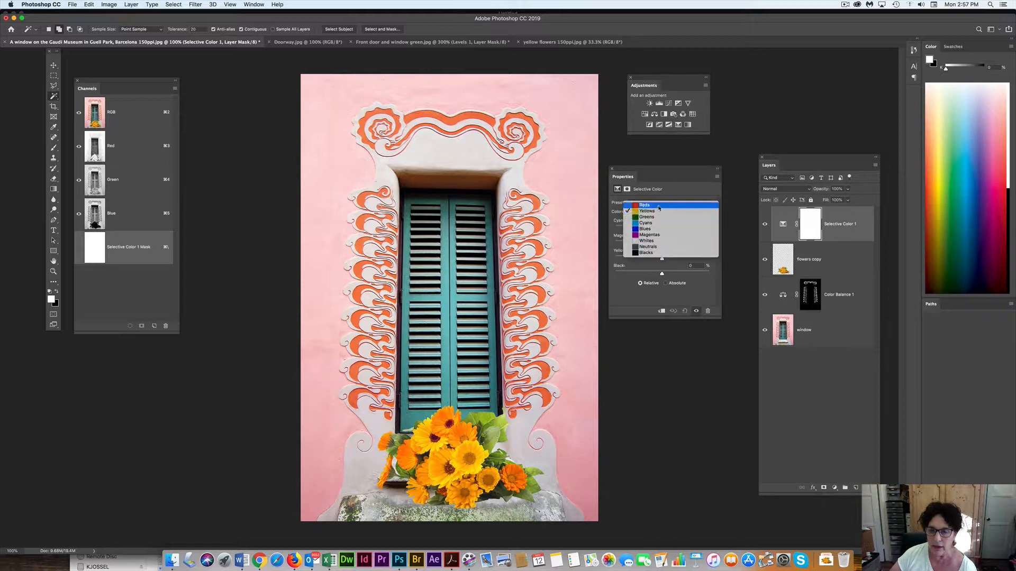
pyautogui.click(658, 206)
pyautogui.click(655, 211)
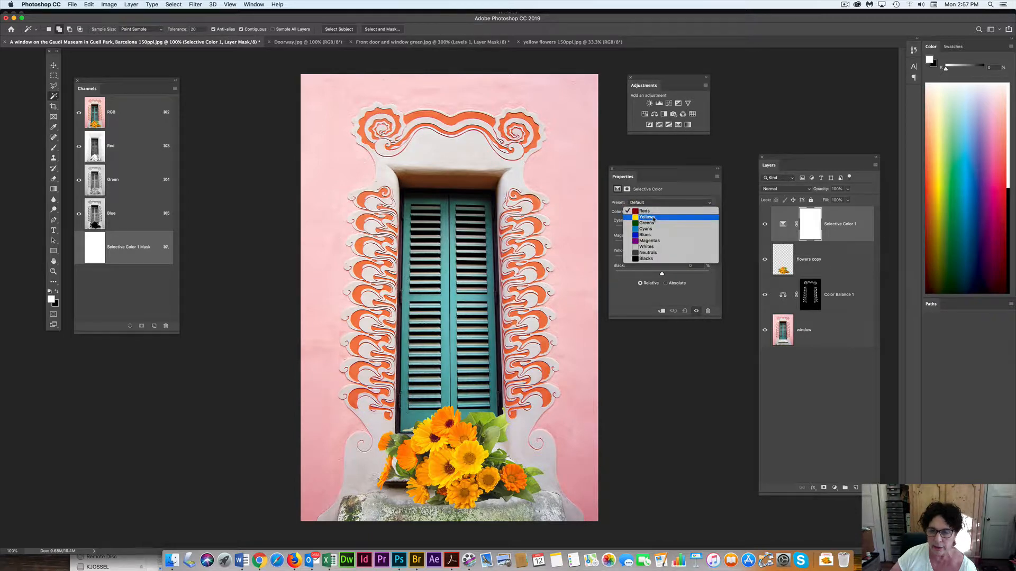
pyautogui.click(648, 217)
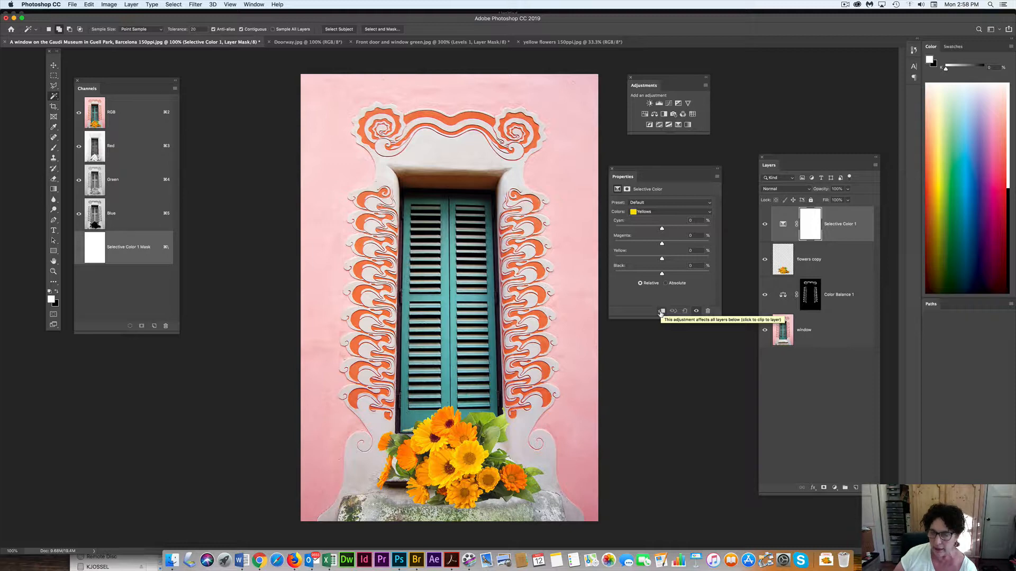
pyautogui.click(660, 312)
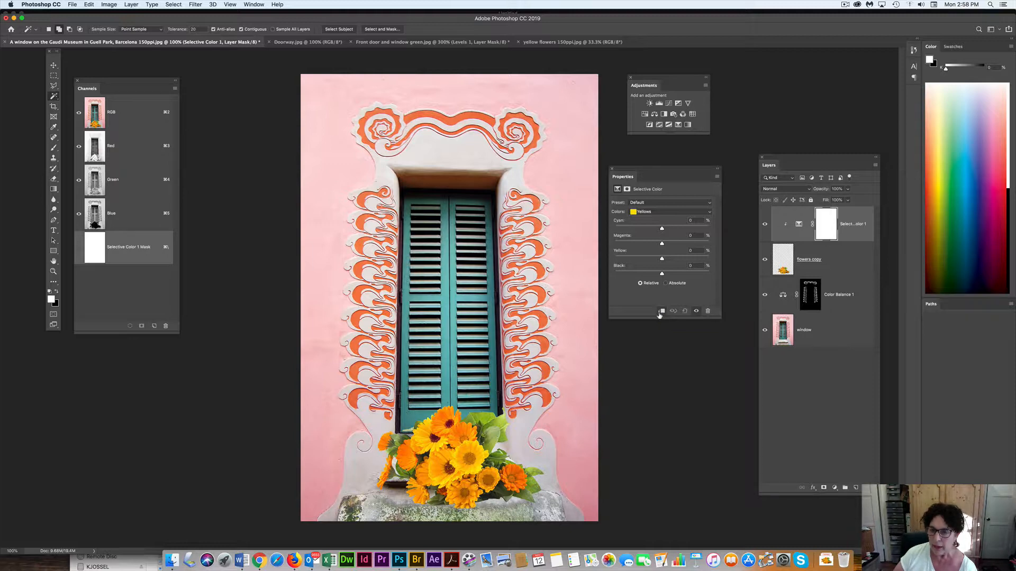
pyautogui.click(876, 166)
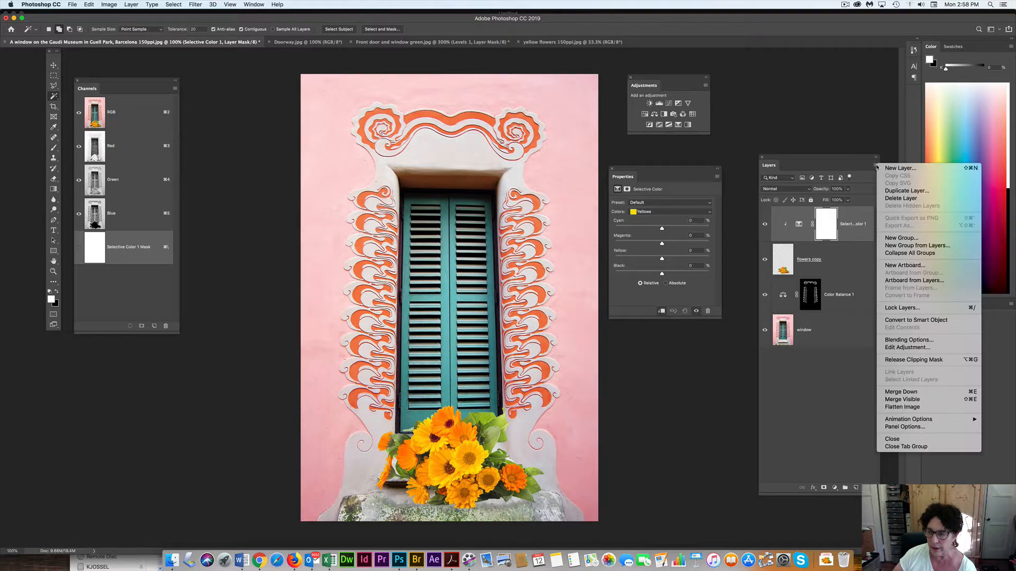
pyautogui.click(902, 360)
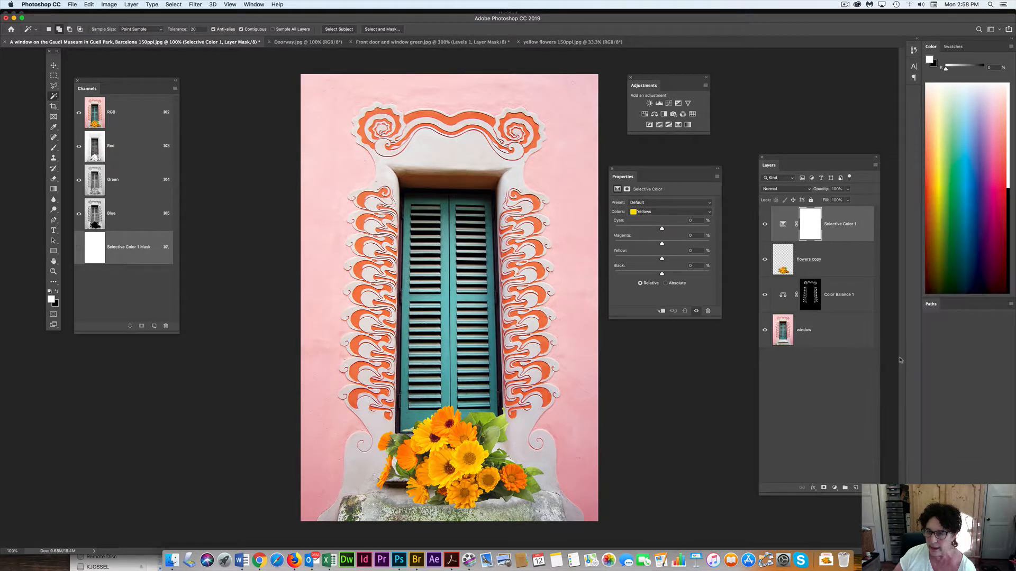
# - Clip the Selective Color adjustment to the flowers copy layer and set its Yellows to about +63% Magenta and -61% Yellow
pyautogui.click(876, 166)
pyautogui.click(920, 361)
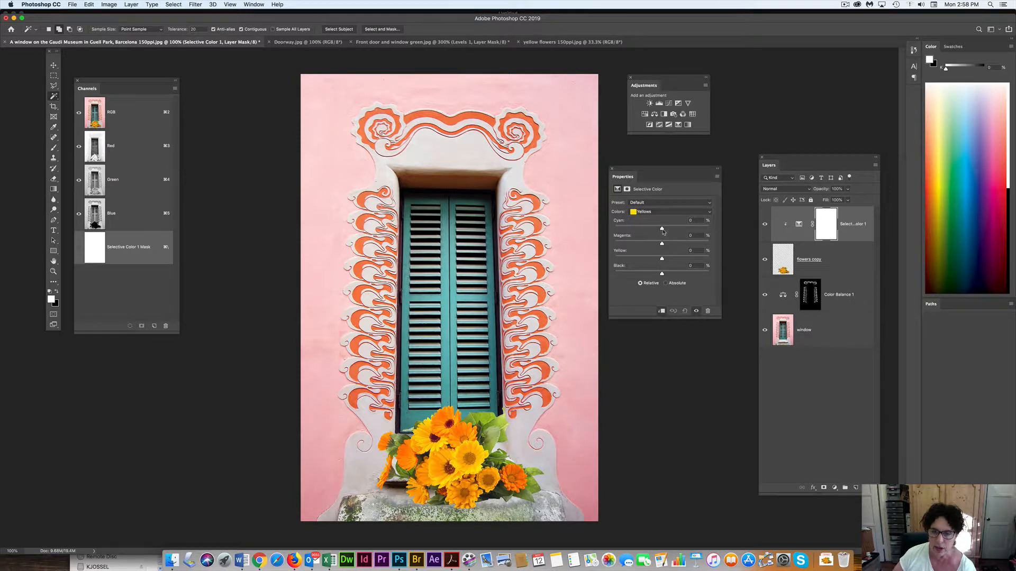
pyautogui.moveTo(661, 245); pyautogui.dragTo(632, 245)
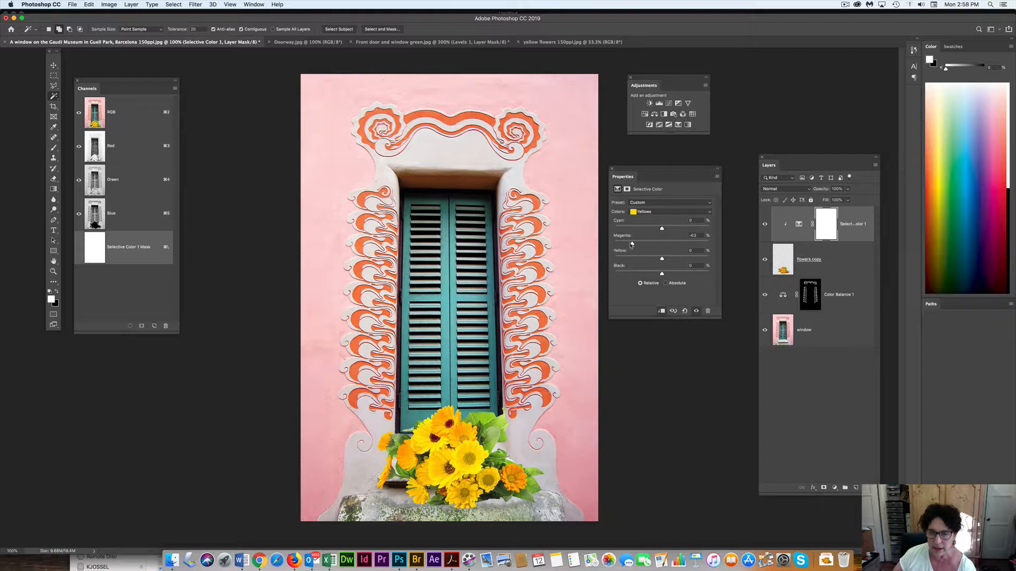
pyautogui.moveTo(632, 246)
pyautogui.mouseDown()
pyautogui.moveTo(691, 246)
pyautogui.moveTo(633, 260)
pyautogui.mouseUp()
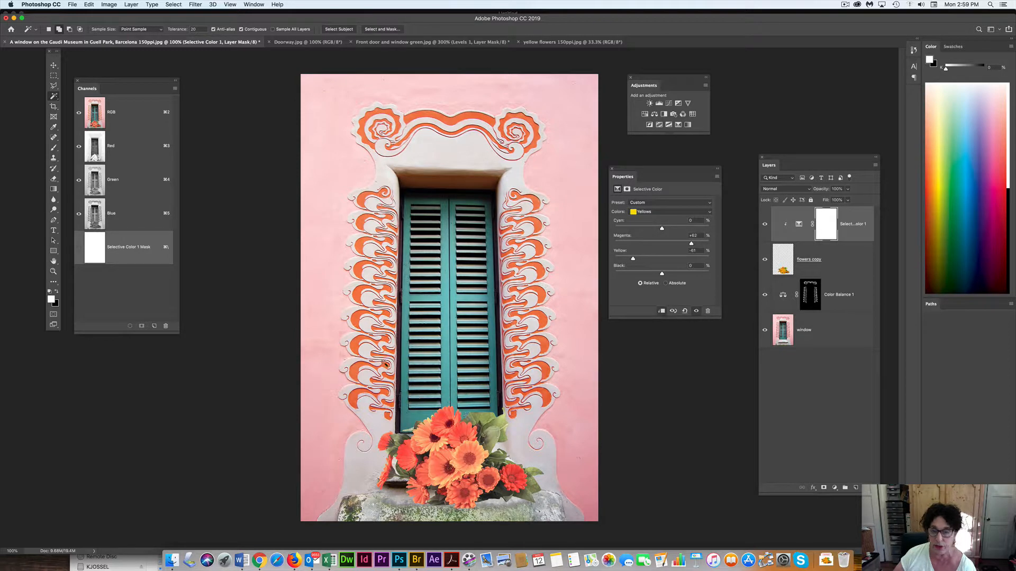
# - Hide the flowers and their Selective Color adjustment, and outline the green shutters on the window layer with the Polygonal Lasso
pyautogui.click(765, 224)
pyautogui.click(764, 259)
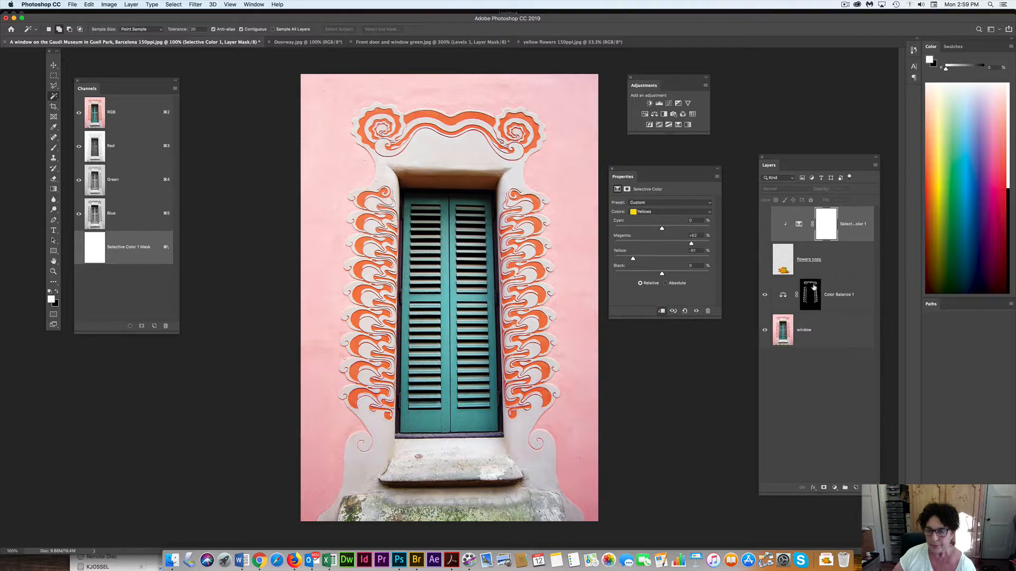
pyautogui.click(832, 327)
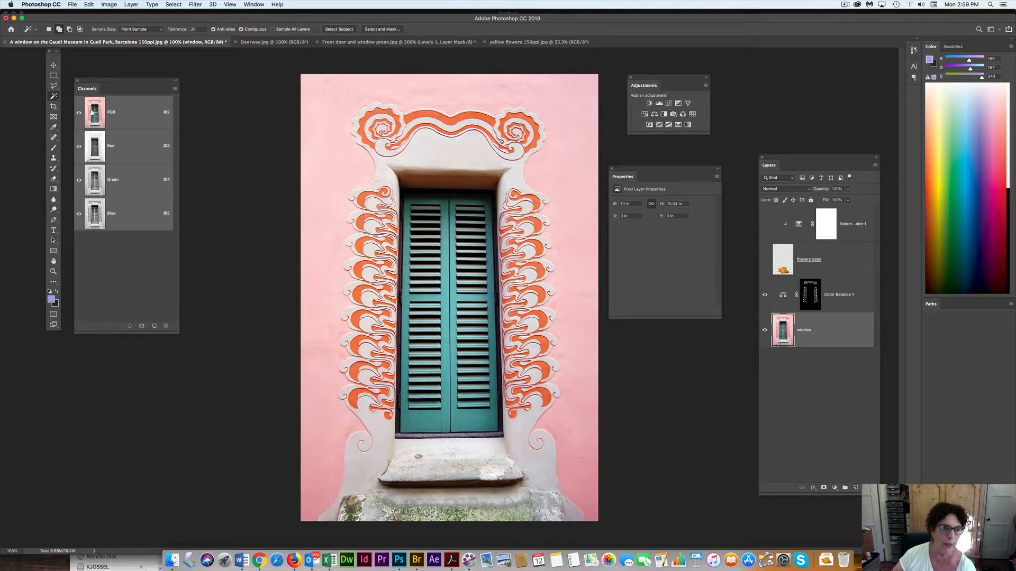
pyautogui.click(54, 86)
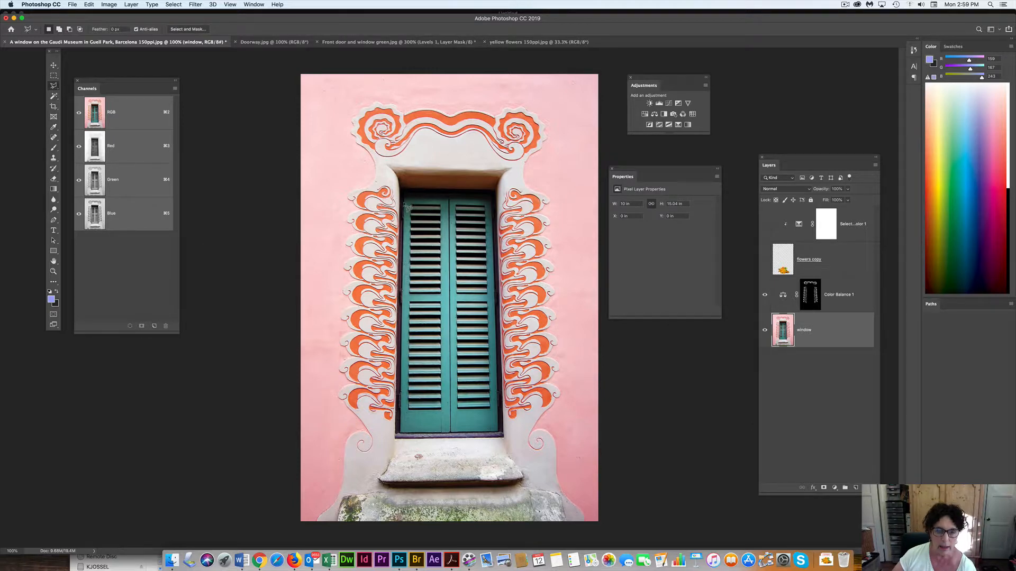
pyautogui.moveTo(408, 198); pyautogui.dragTo(403, 439)
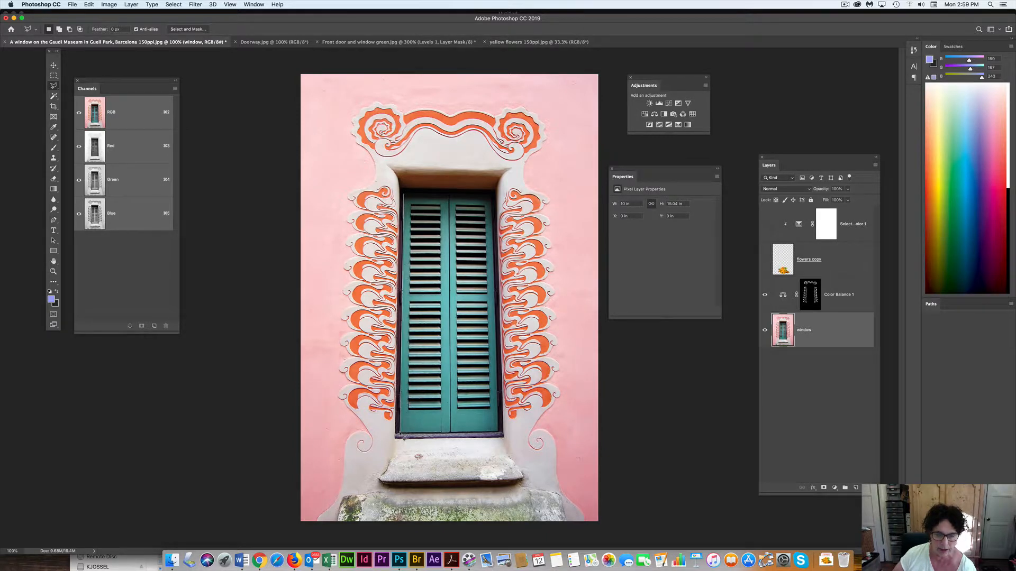
pyautogui.click(400, 434)
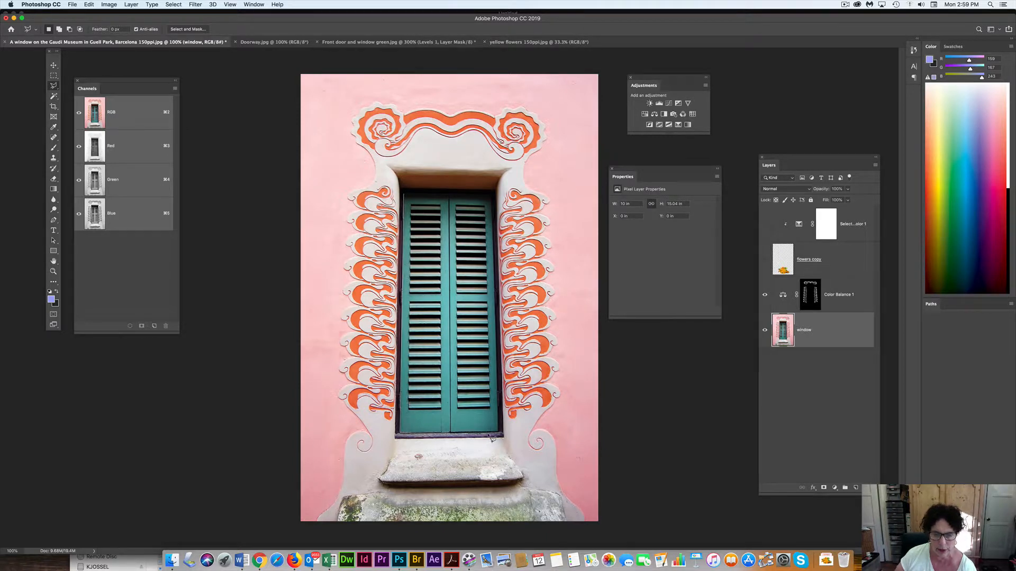
pyautogui.click(502, 435)
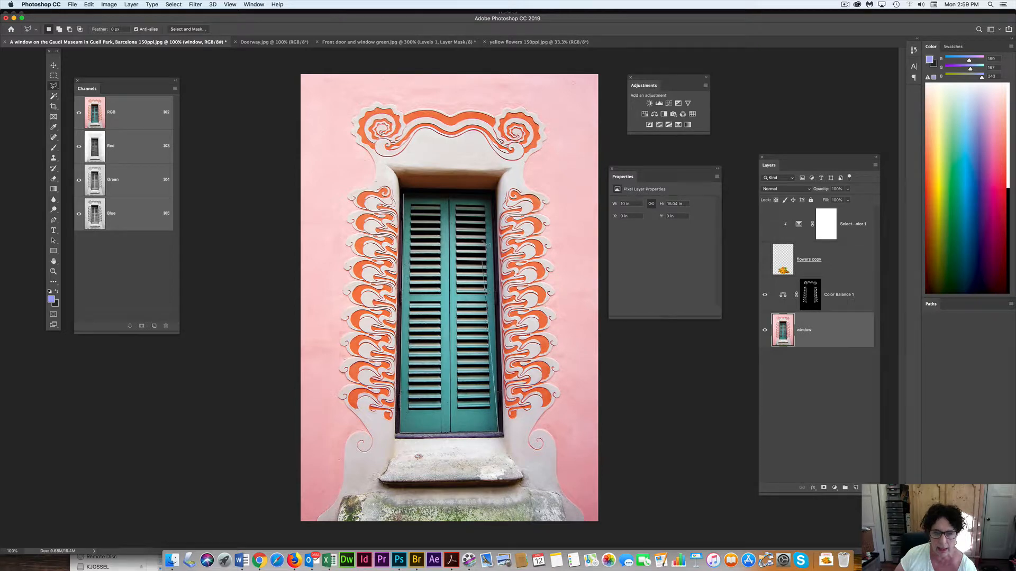
pyautogui.click(492, 197)
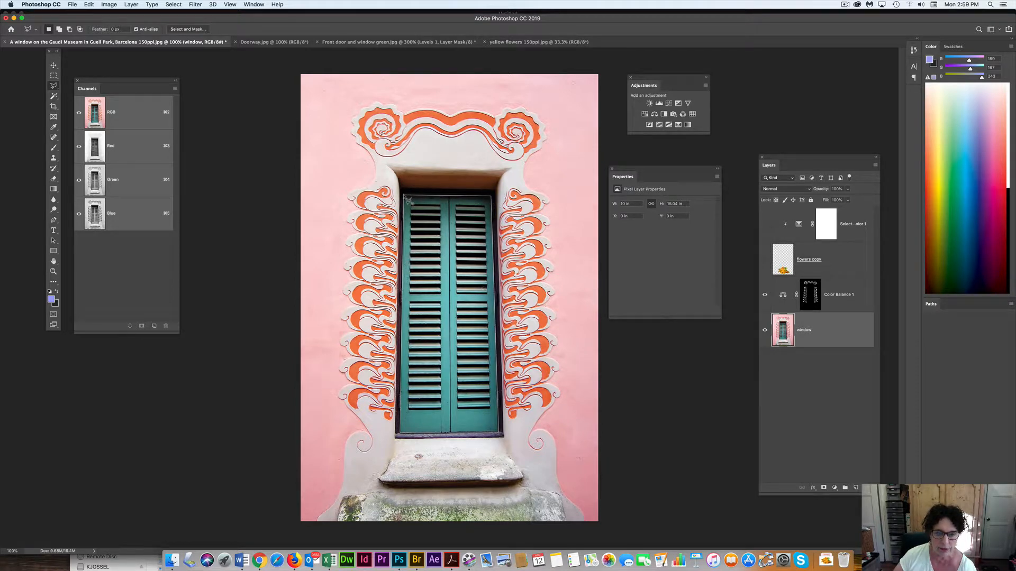
pyautogui.click(408, 200)
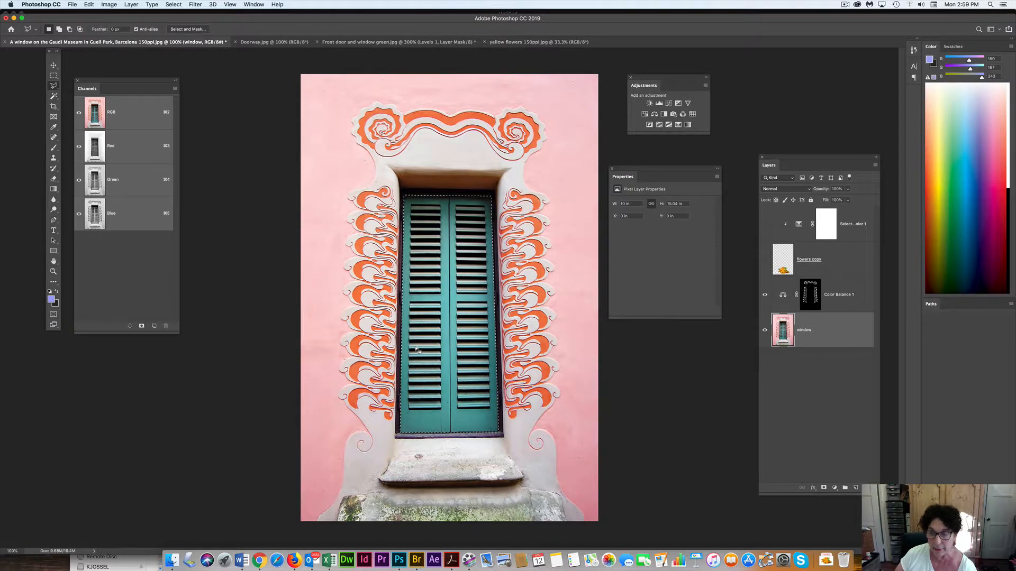
# - Add a Hue/Saturation adjustment to the selected shutters with Hue +26 and Saturation +23, and show the flowers with their adjustment
pyautogui.click(645, 114)
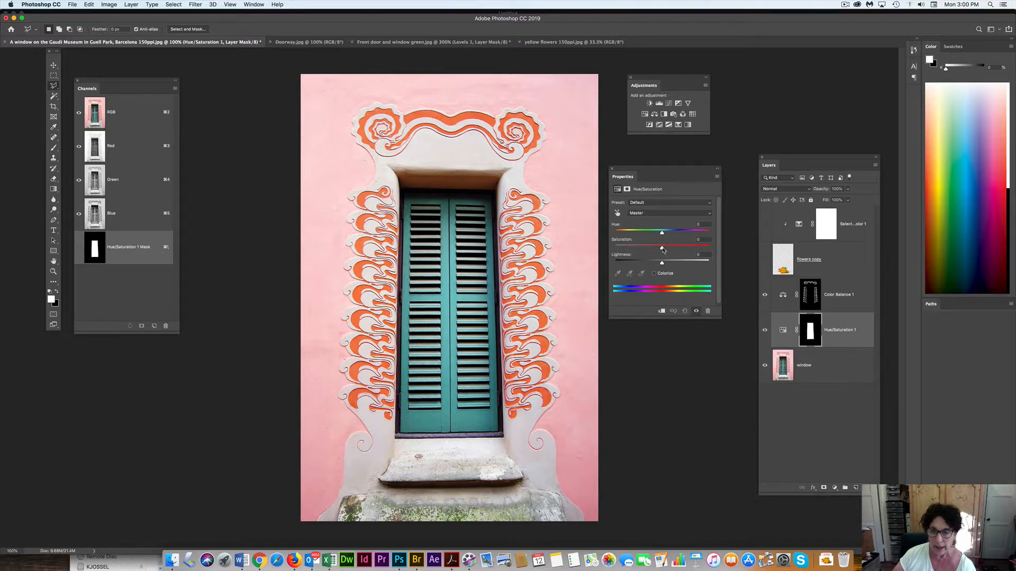
pyautogui.moveTo(662, 248); pyautogui.dragTo(674, 234)
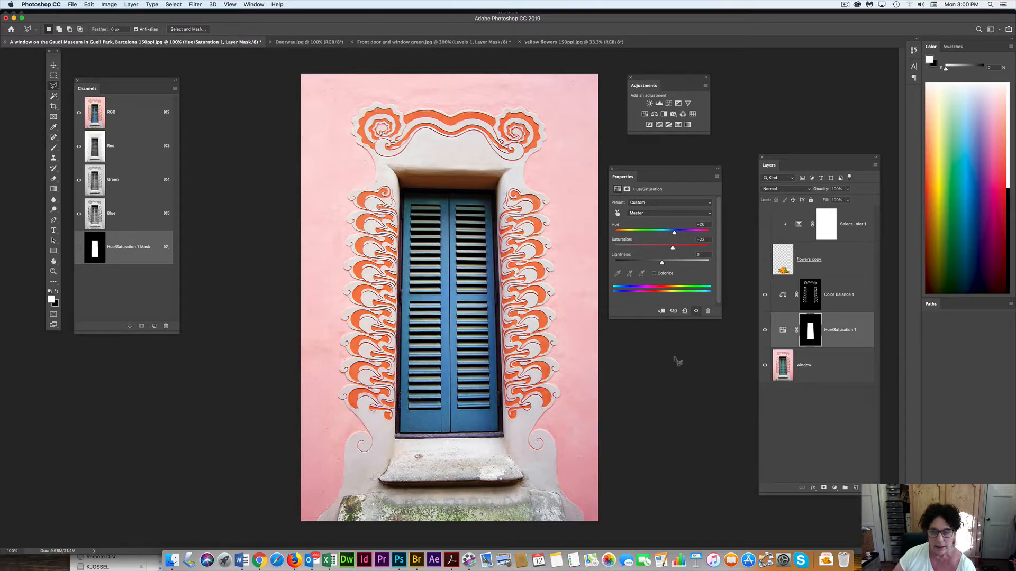
pyautogui.click(764, 226)
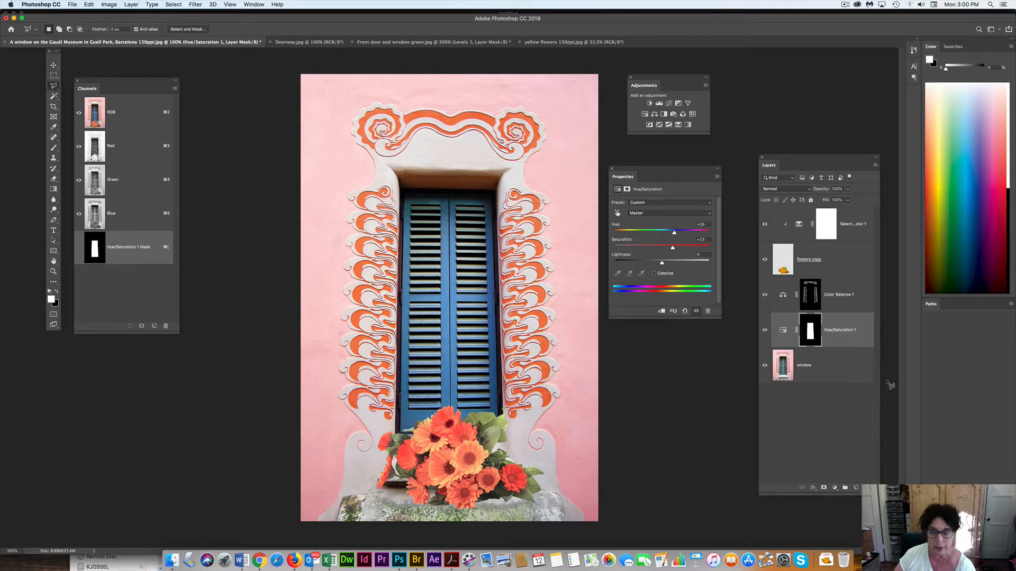
# - Toggle the Selective Color, Color Balance and Hue/Saturation layers off and back on to compare the original and adjusted colours
pyautogui.click(764, 224)
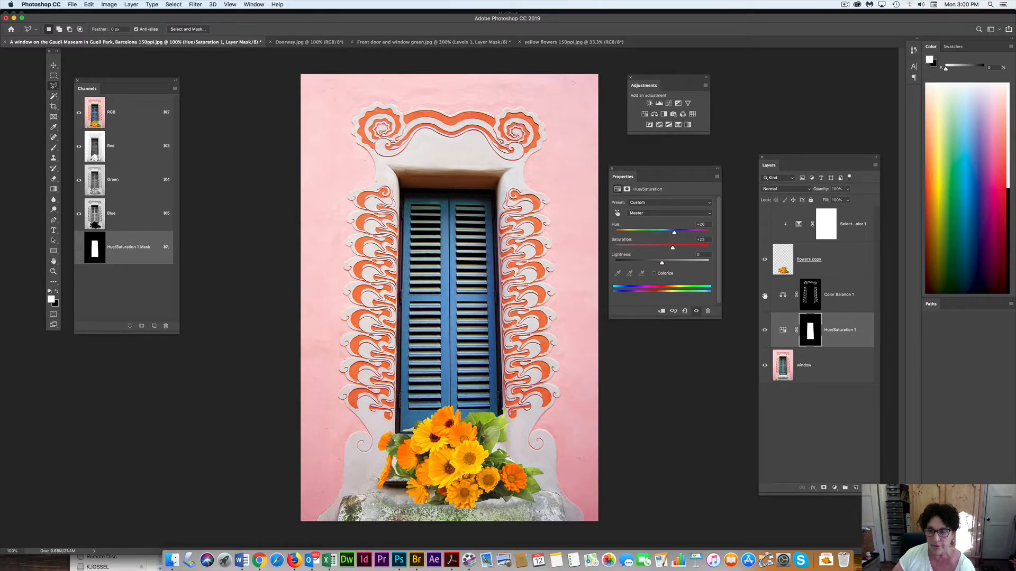
pyautogui.click(764, 295)
pyautogui.click(764, 331)
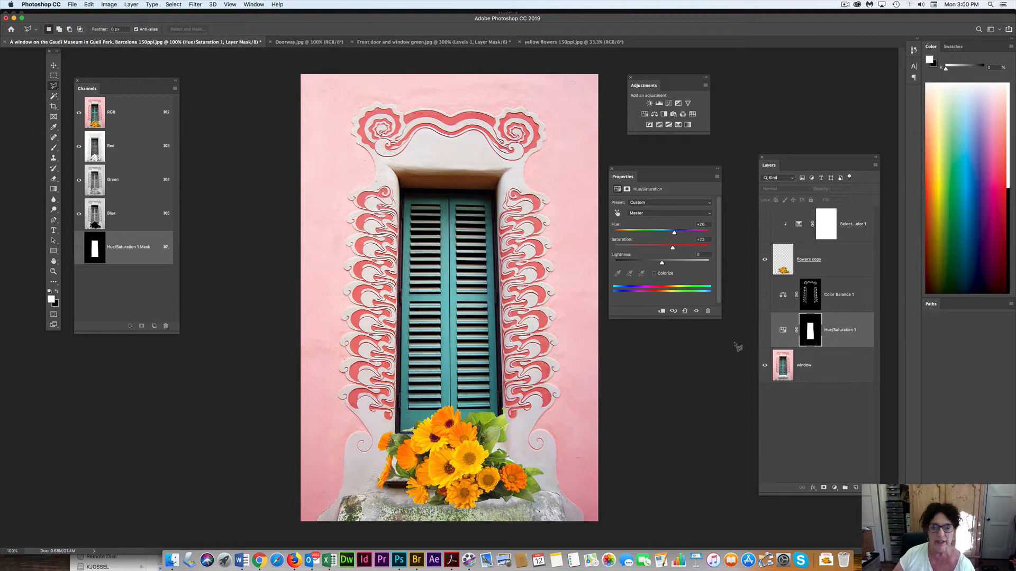
pyautogui.click(765, 330)
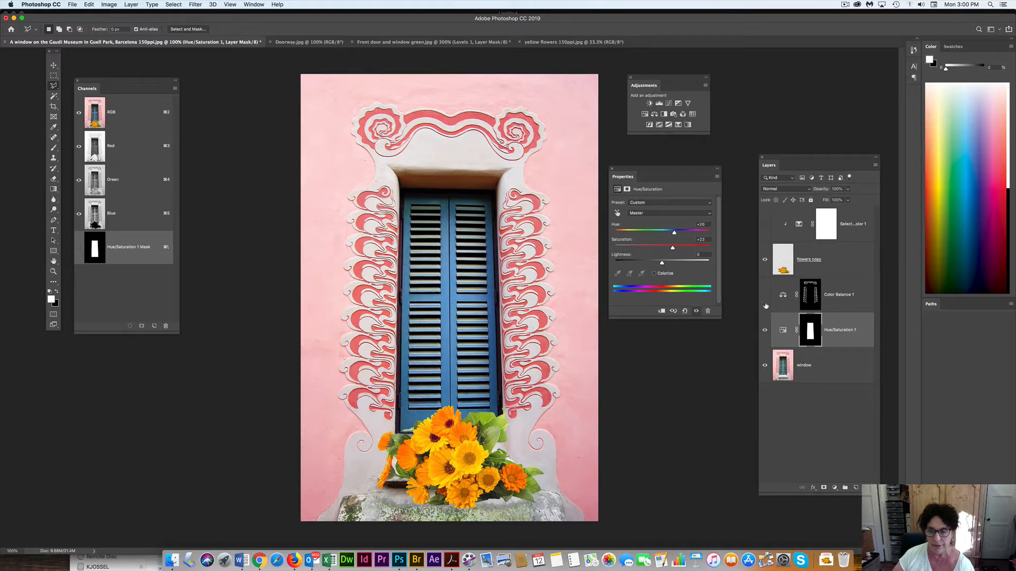
pyautogui.click(765, 295)
pyautogui.click(764, 225)
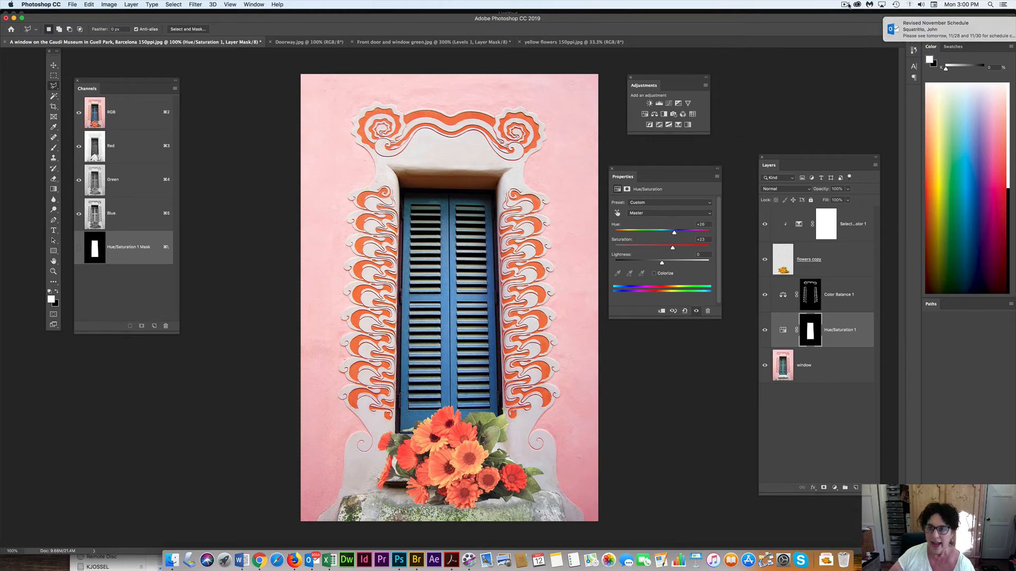
pyautogui.click(845, 4)
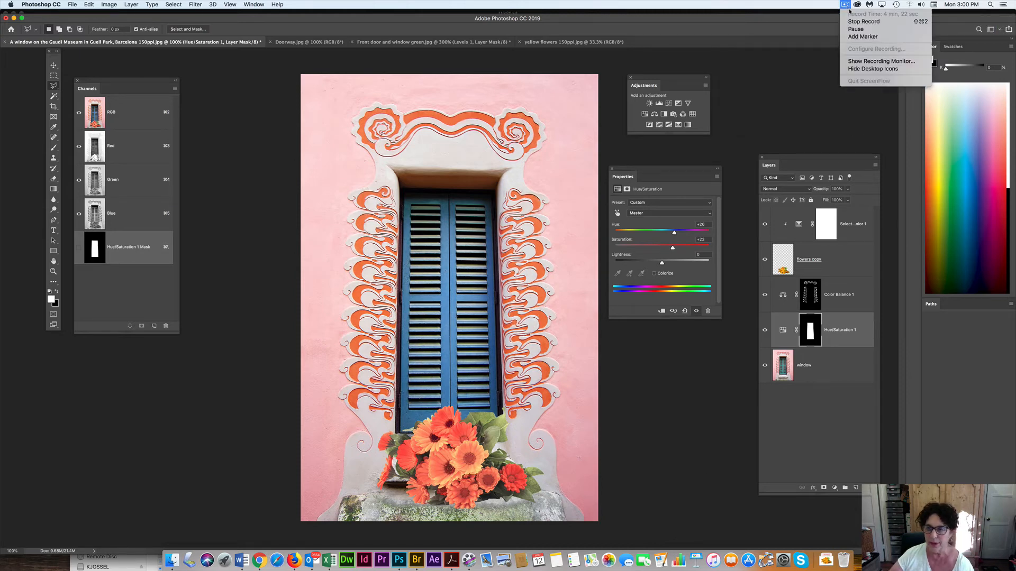